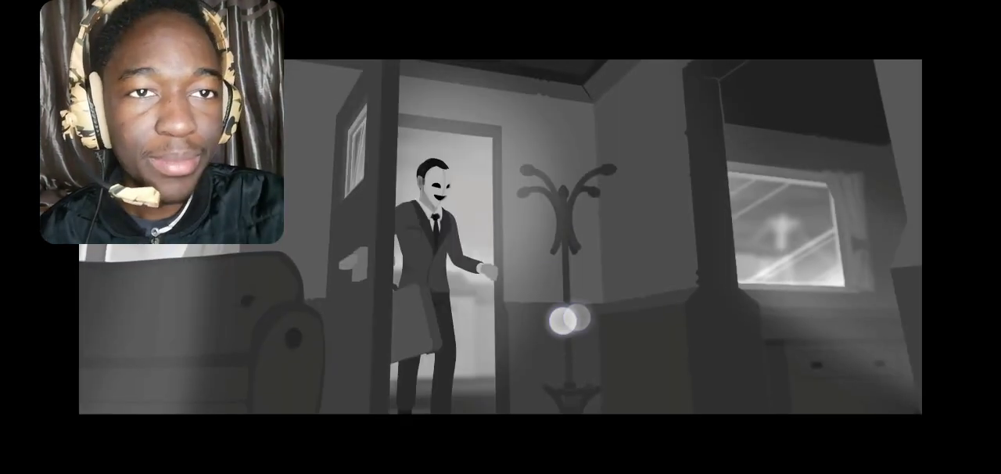
# Step: Pause and resume the short early on, then pause again on the tower scene
pyautogui.press('space')
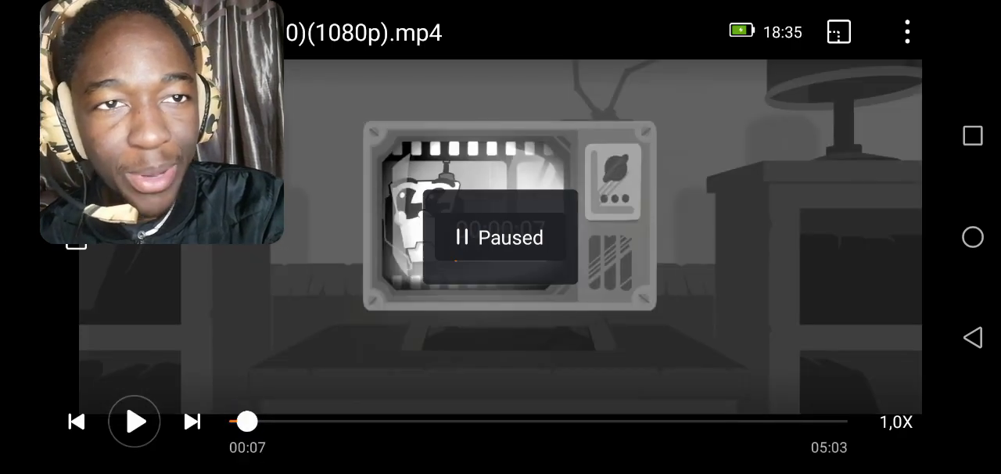
pyautogui.click(420, 347)
pyautogui.click(546, 320)
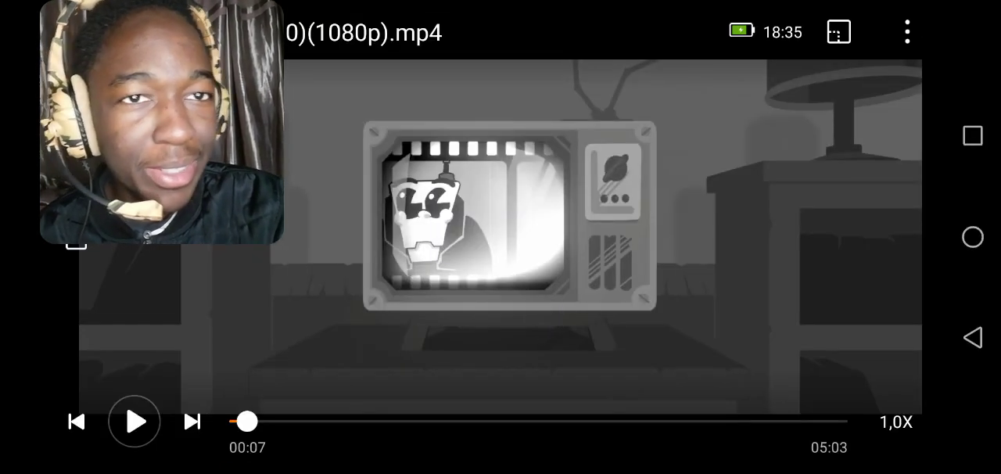
pyautogui.press('space')
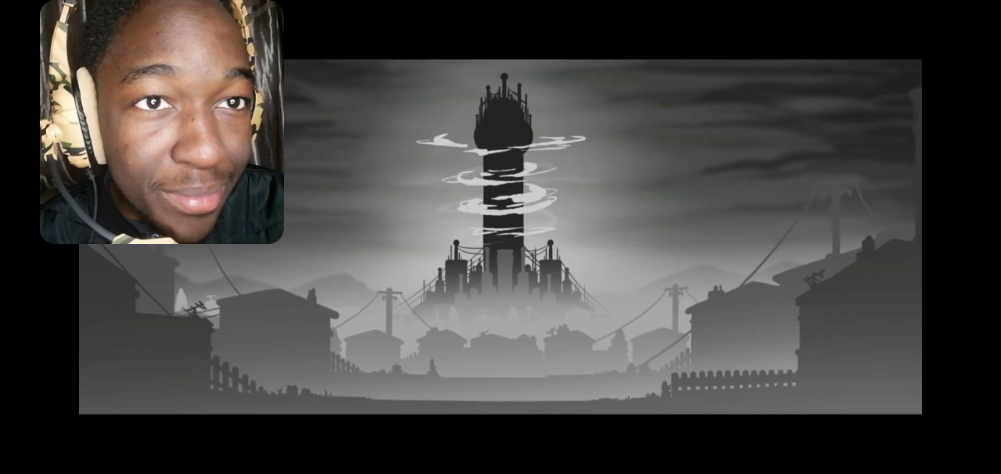
pyautogui.click(600, 302)
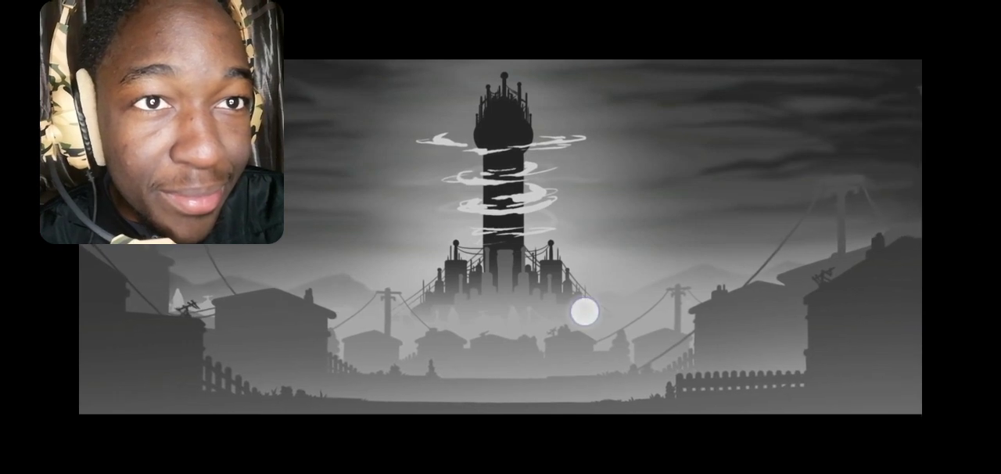
pyautogui.click(602, 300)
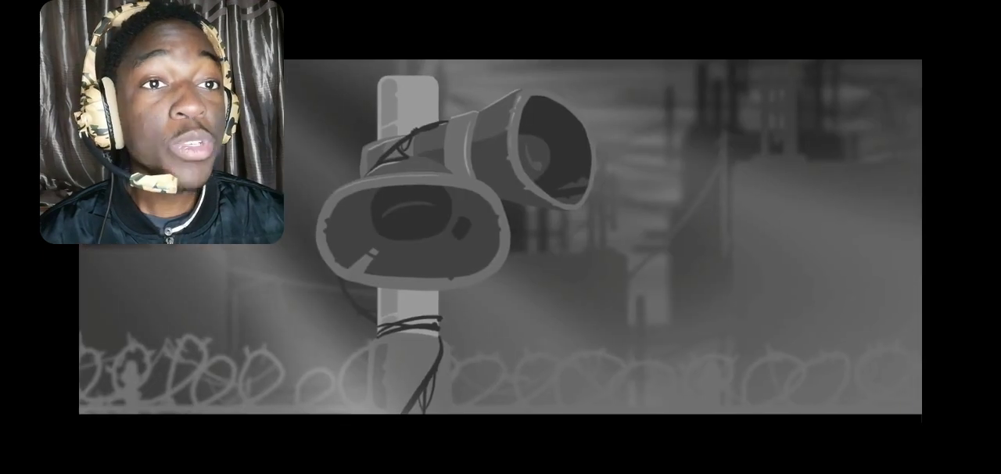
# Step: Pause mid-scene, then briefly pause and resume as the end credits begin
pyautogui.click(548, 301)
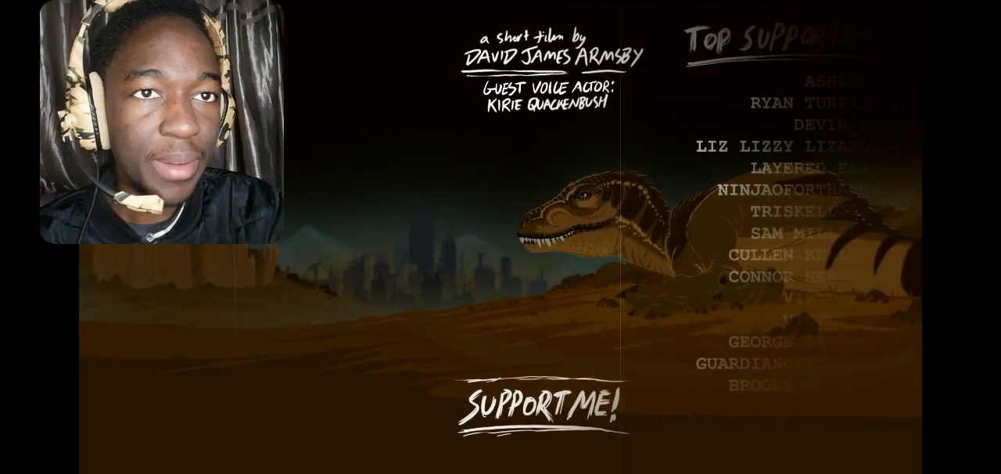
pyautogui.click(541, 292)
pyautogui.click(540, 293)
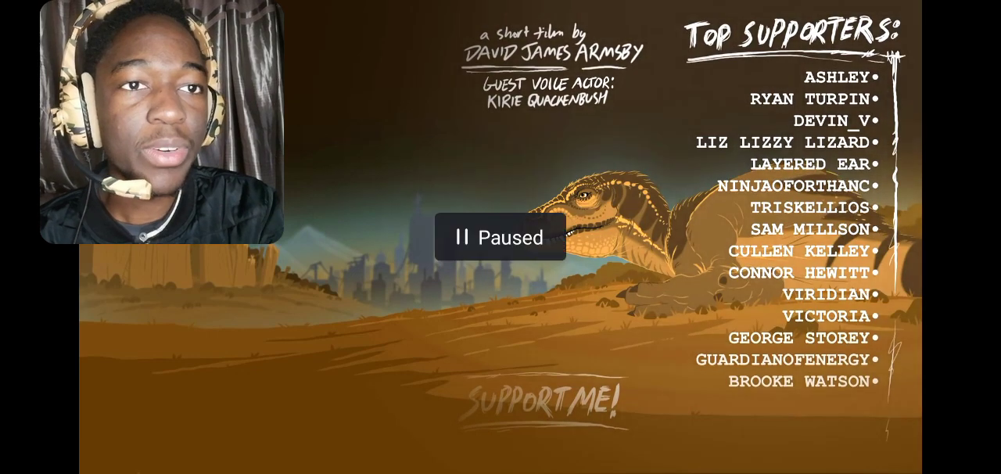
# Step: Pause on the Top Supporters credits at 04:49, about 14 seconds before the end
pyautogui.click(804, 353)
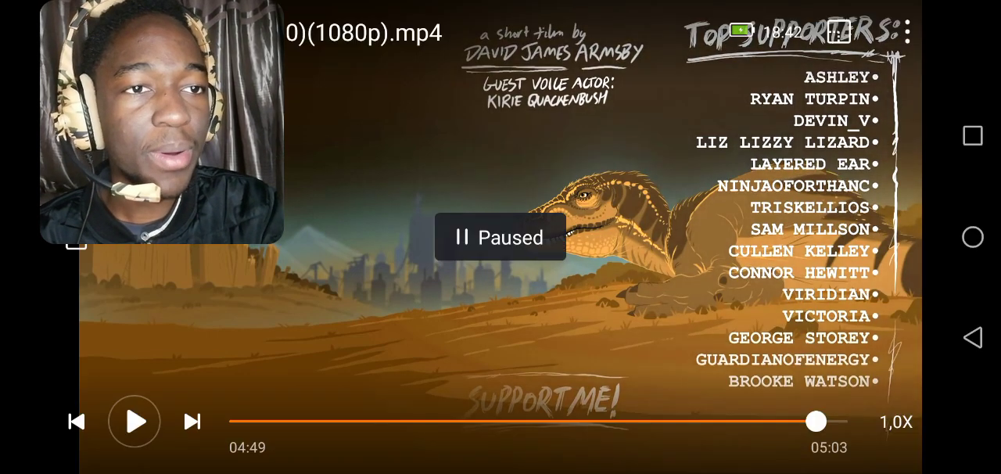